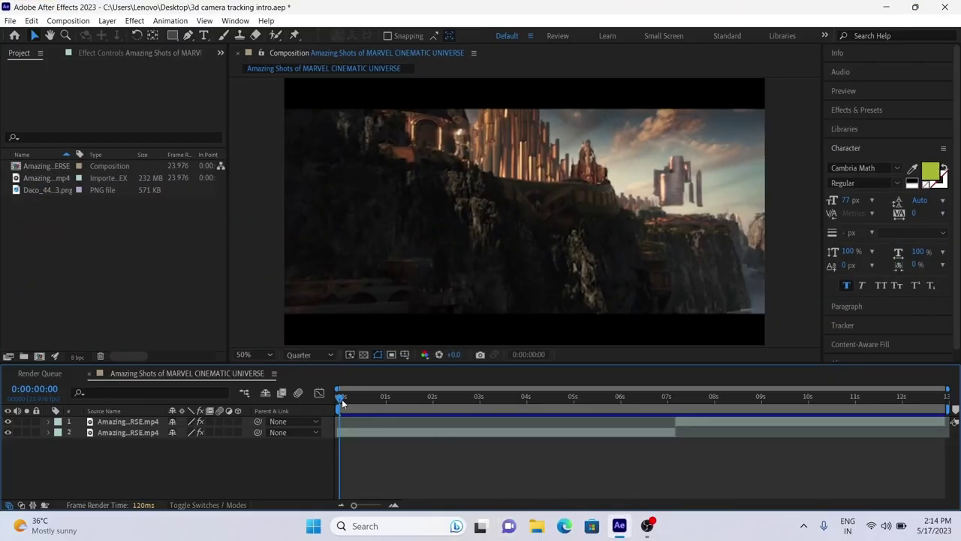
- Select the second Asgard footage layer and run the 3D Camera Tracker on it
mouse_move(342, 399)
left_mouse_down()
mouse_move(673, 483)
mouse_move(338, 490)
left_mouse_up()
left_click(149, 433)
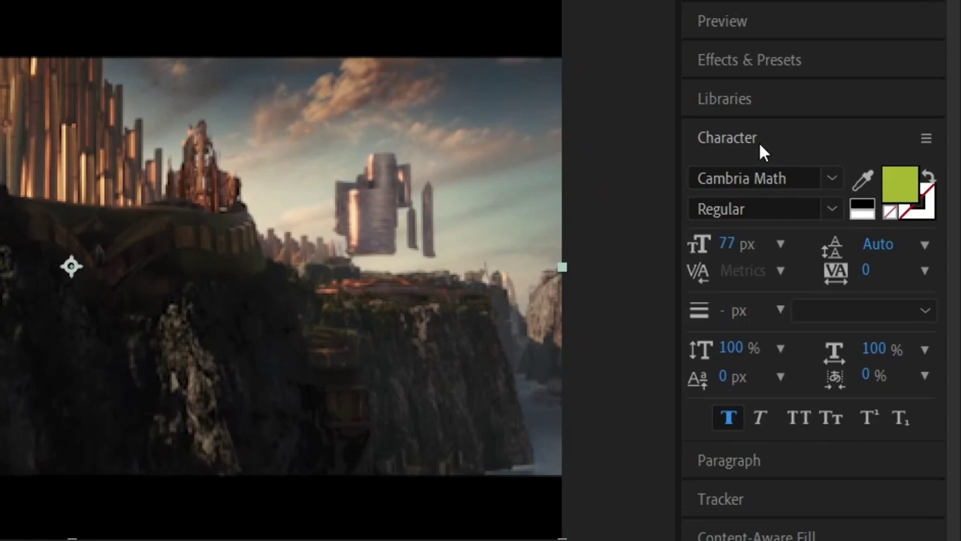
left_click(862, 149)
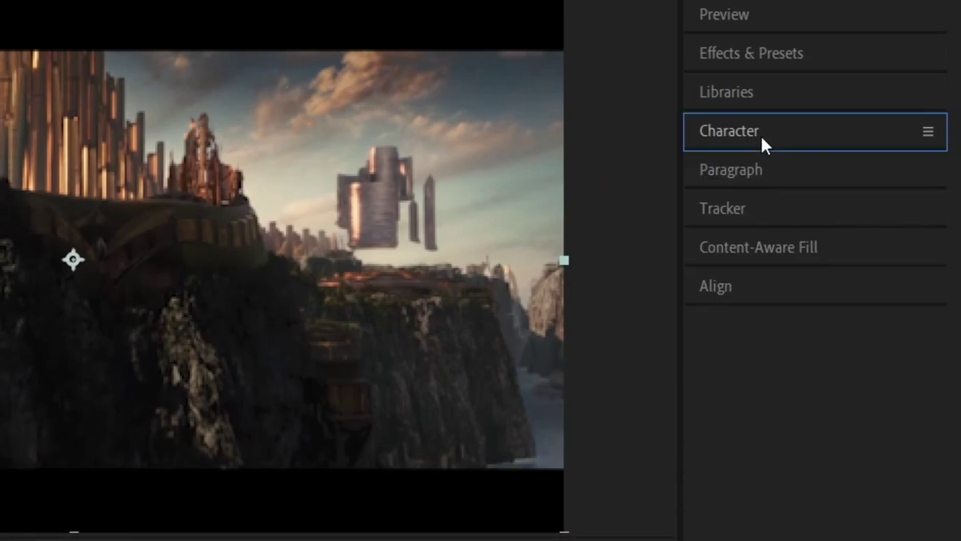
left_click(750, 193)
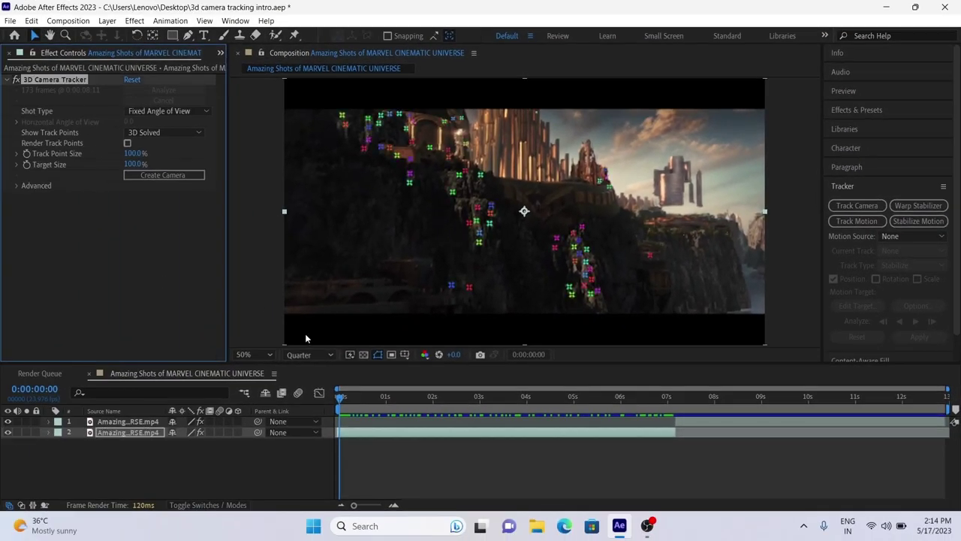
- Create a 3D Tracker Camera from the solved track and select the new camera layer
mouse_move(339, 400)
left_mouse_down()
mouse_move(370, 416)
mouse_move(339, 430)
left_mouse_up()
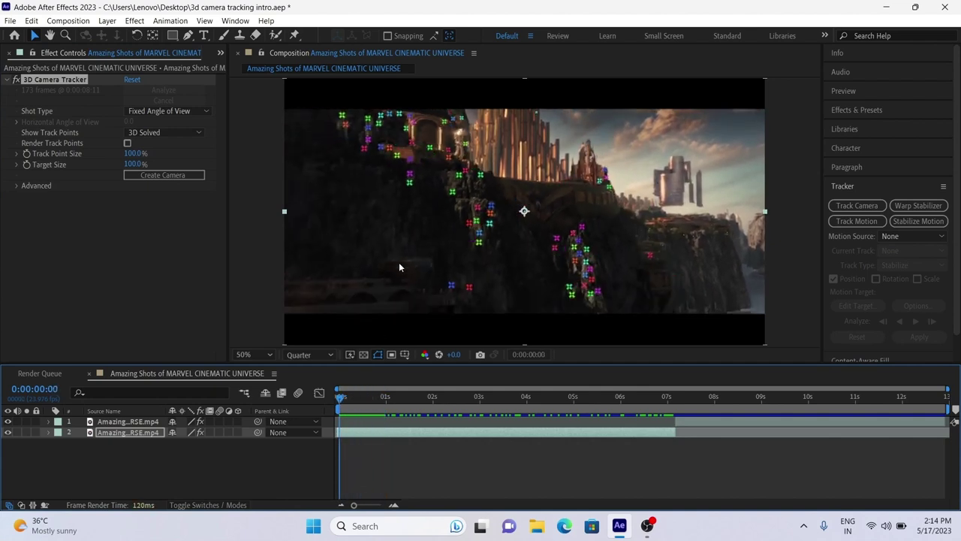
left_click(159, 175)
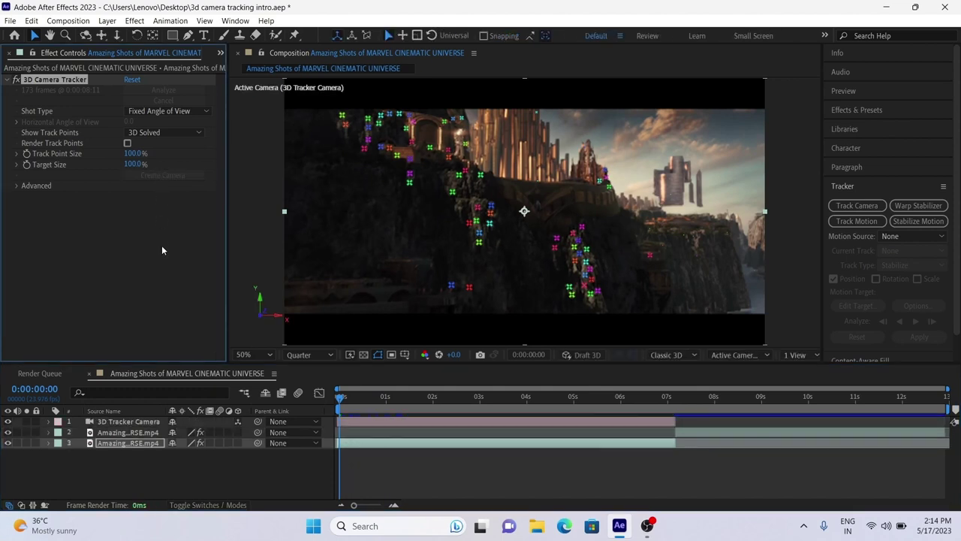
left_click(132, 422)
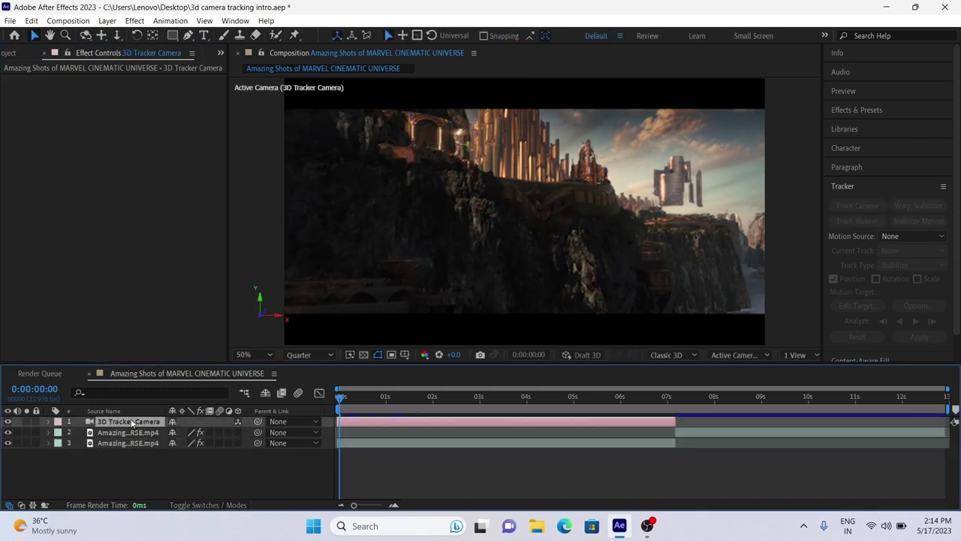
left_click(204, 35)
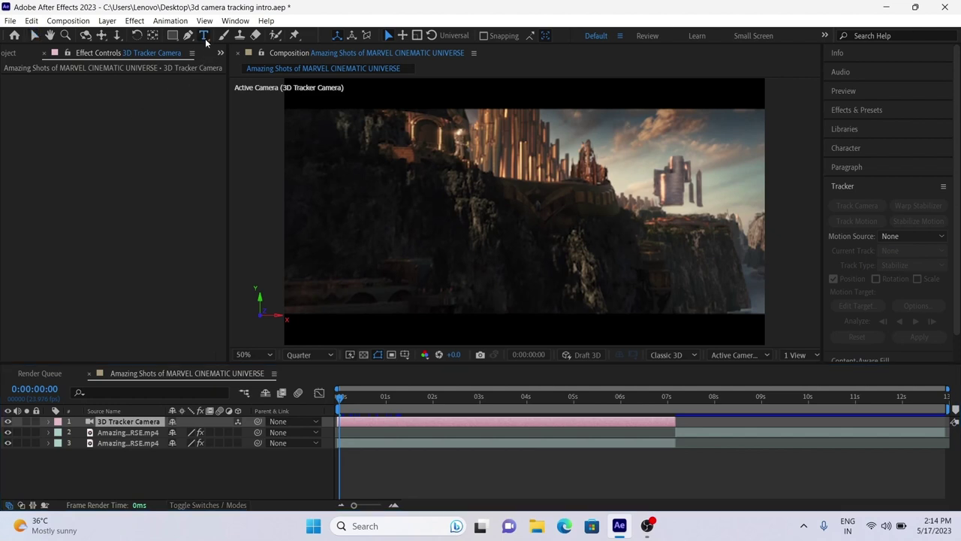
- Add a text layer on the cliffs reading ASGUARD in capitals
left_click(445, 234)
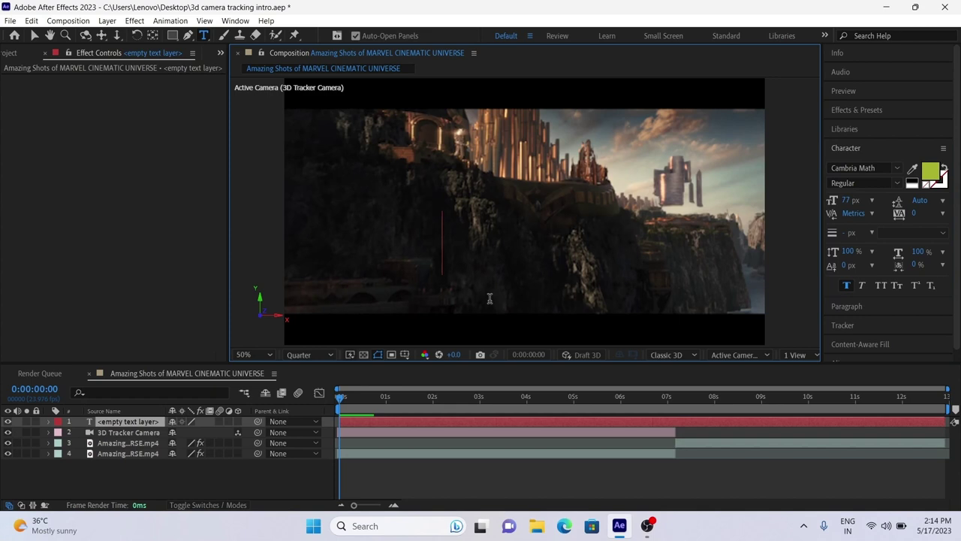
key("Caps_Lock")
type("AS")
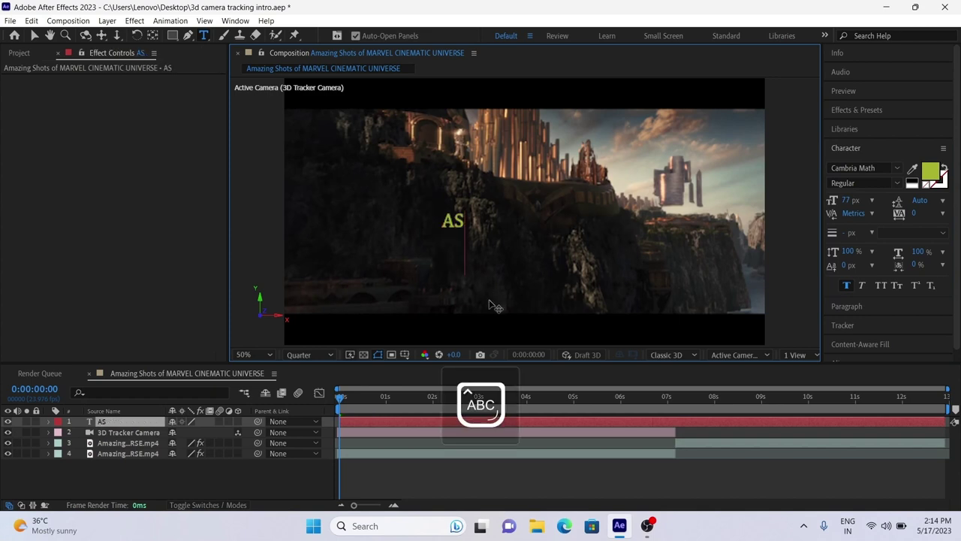
type("GU")
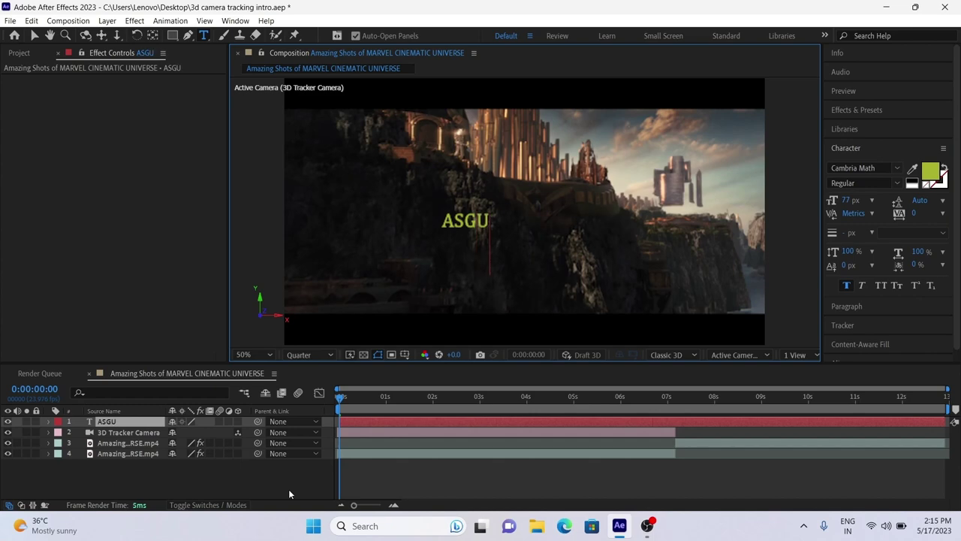
type("ARD")
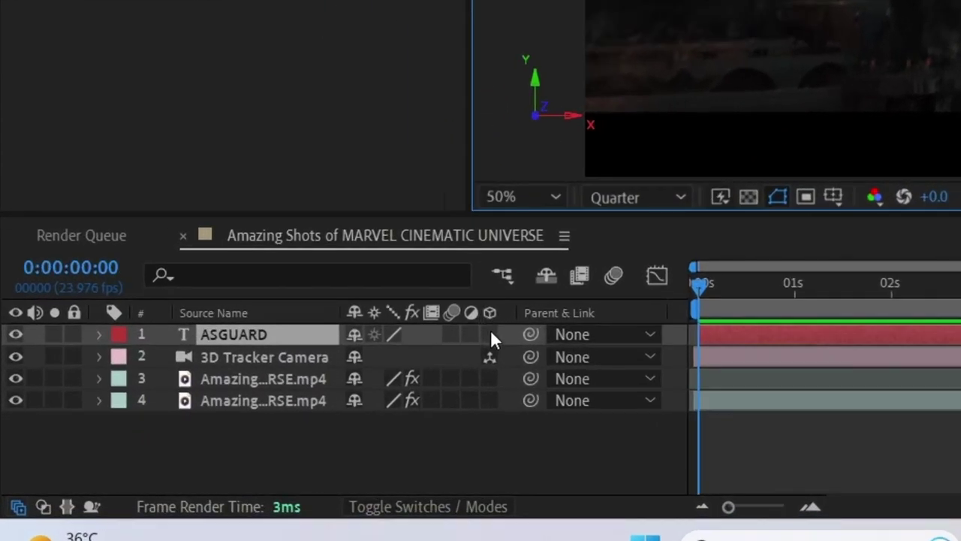
- Make ASGUARD a 3D layer and move it right and up onto the Asgard castle
left_click(490, 334)
key("Caps_Lock")
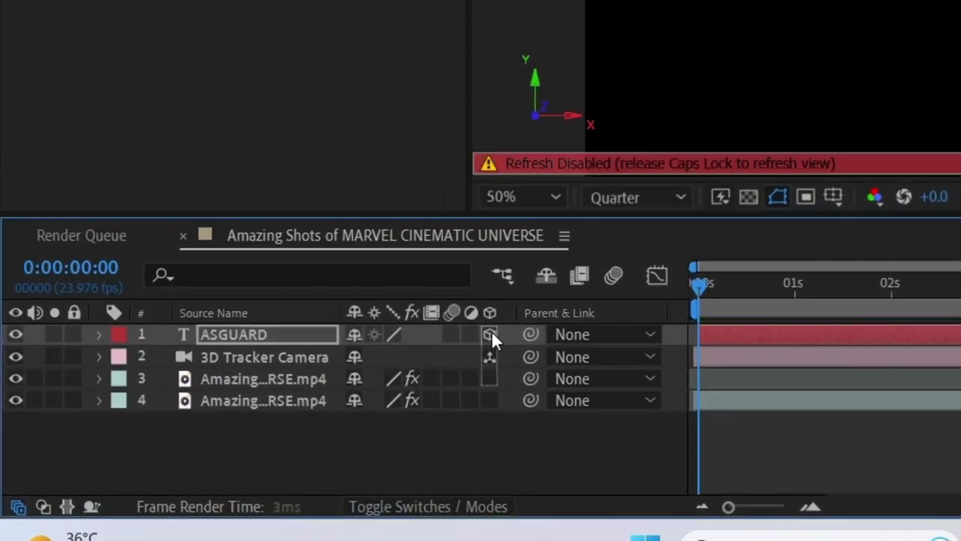
key("Caps_Lock")
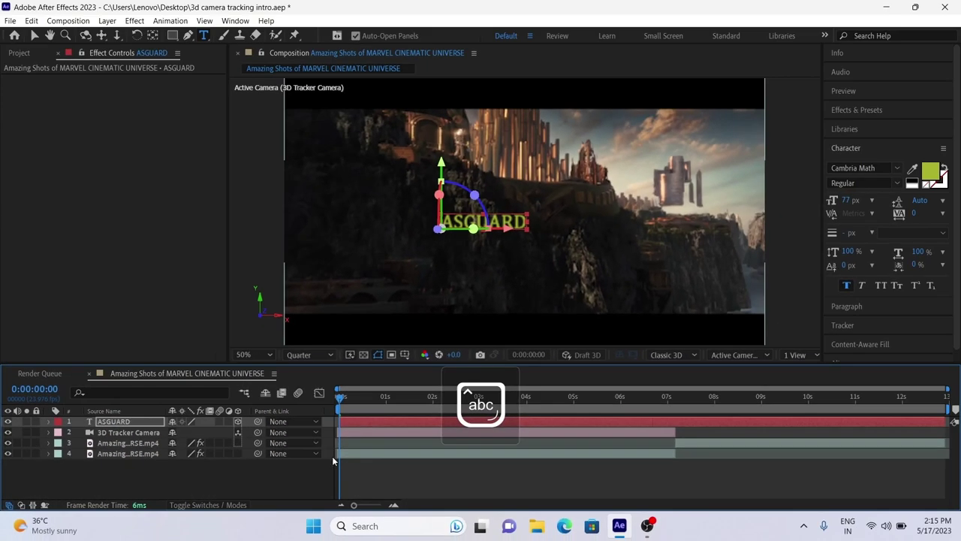
left_click_drag(347, 403, 359, 403)
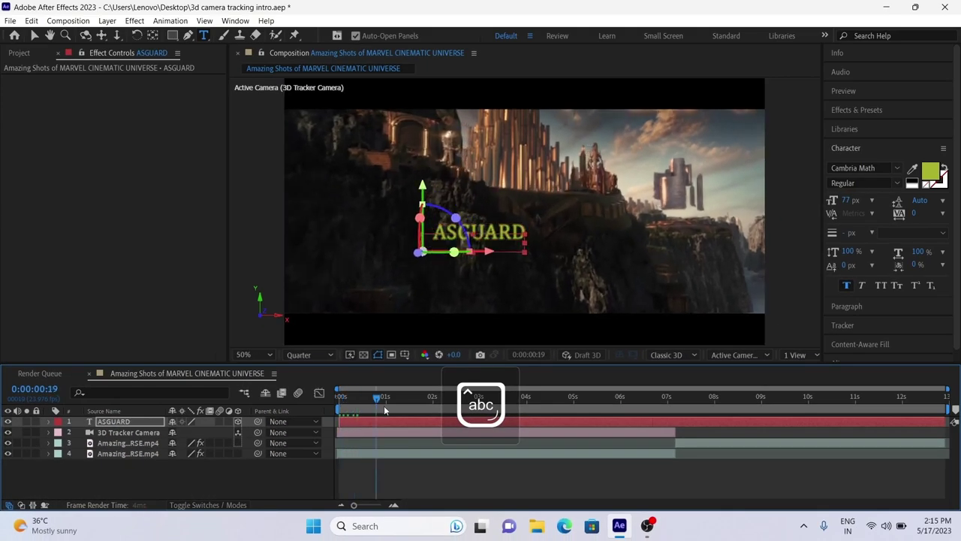
key("Home")
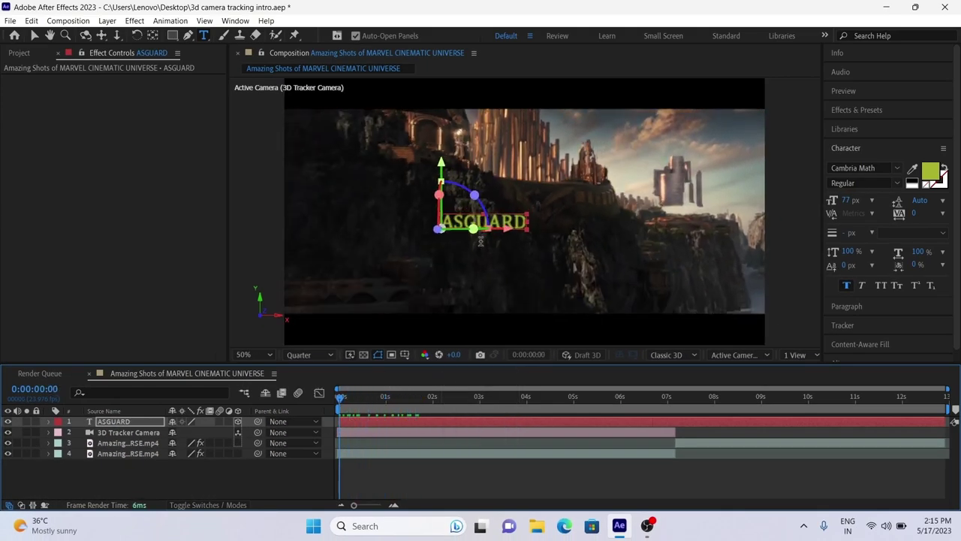
left_click(33, 36)
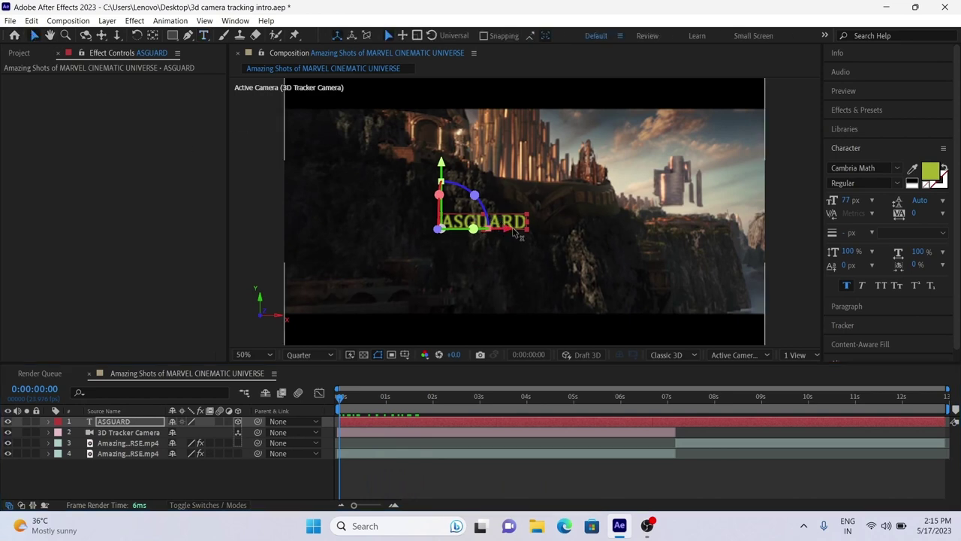
left_click_drag(517, 234, 552, 237)
left_click_drag(481, 160, 481, 111)
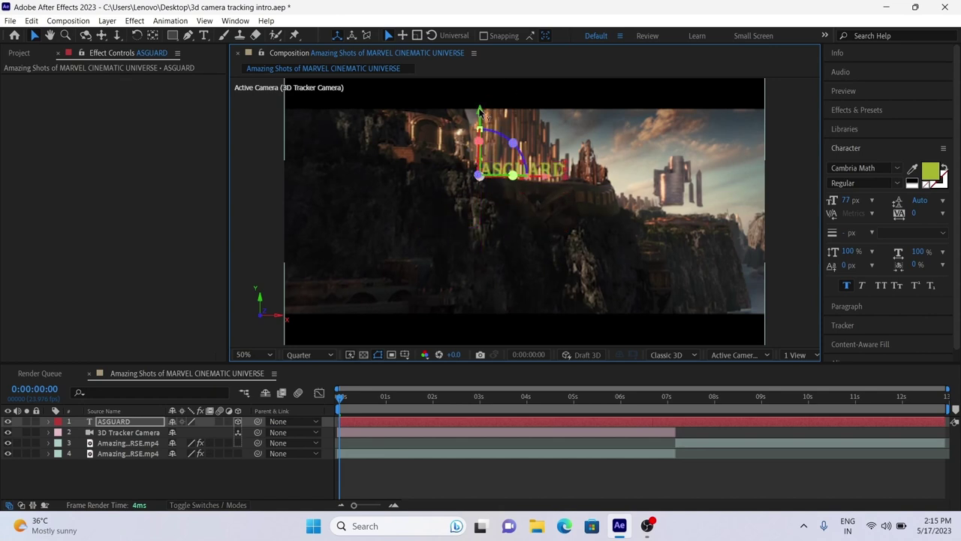
mouse_move(340, 397)
left_mouse_down()
mouse_move(563, 423)
mouse_move(339, 444)
left_mouse_up()
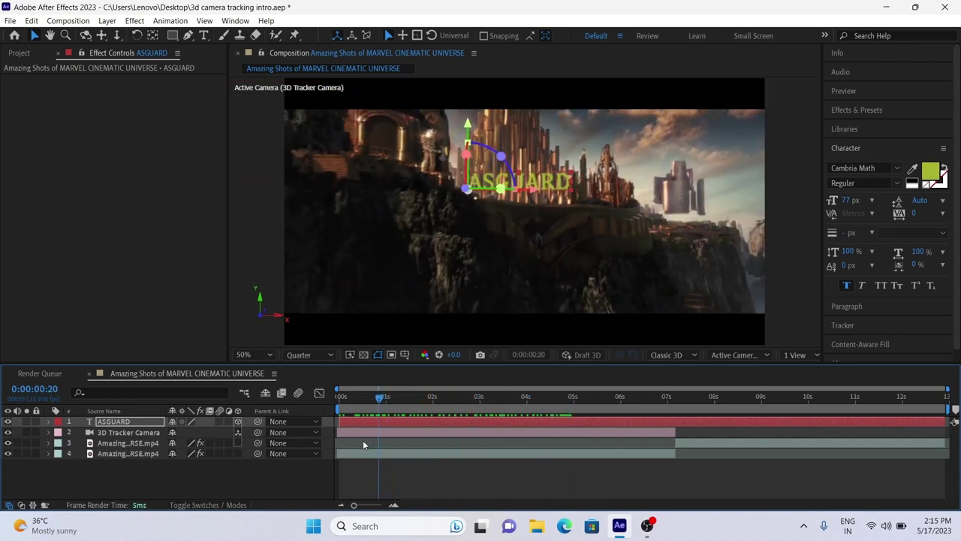
- Split the ASGUARD layer at the stairway cut near 0:00:07:03 and delete the later part
left_click(281, 486)
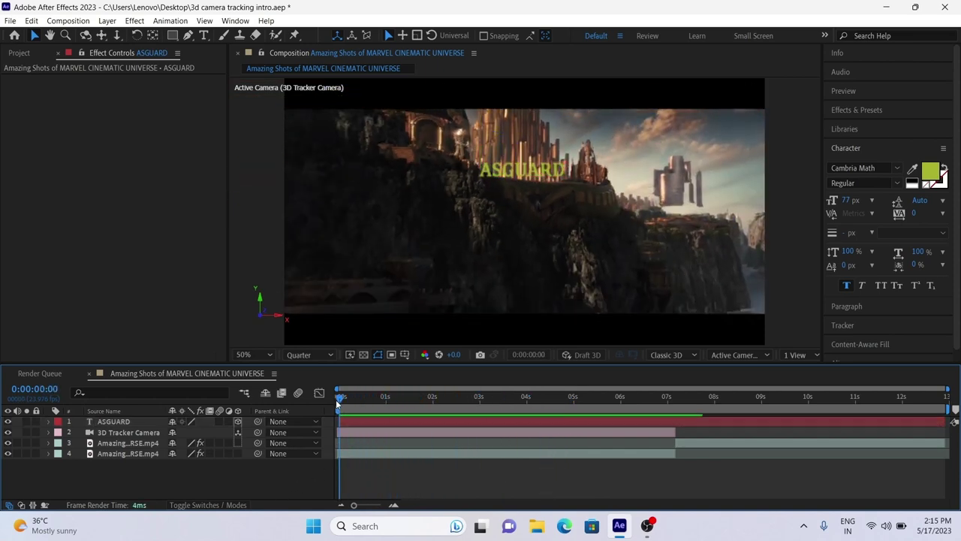
left_click(579, 398)
mouse_move(593, 473)
left_mouse_down()
mouse_move(675, 495)
mouse_move(673, 504)
left_mouse_up()
left_click(662, 425)
key("ctrl+shift+d")
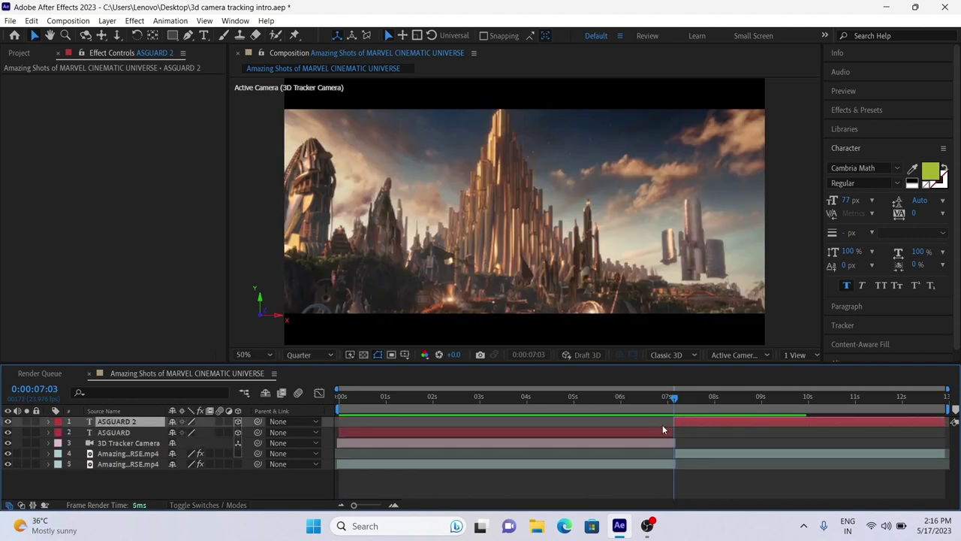
key("Delete")
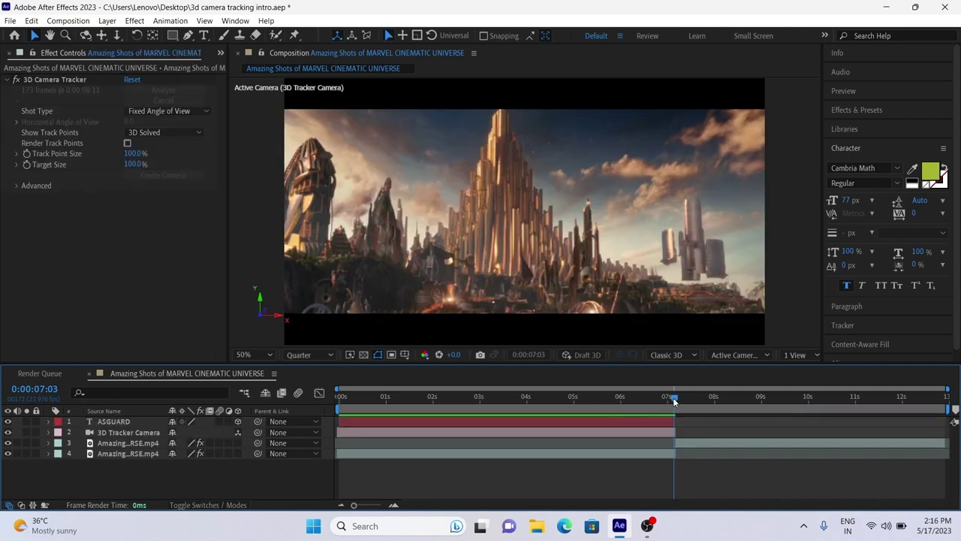
left_click(675, 403)
mouse_move(676, 403)
left_mouse_down()
mouse_move(884, 461)
mouse_move(680, 467)
left_mouse_up()
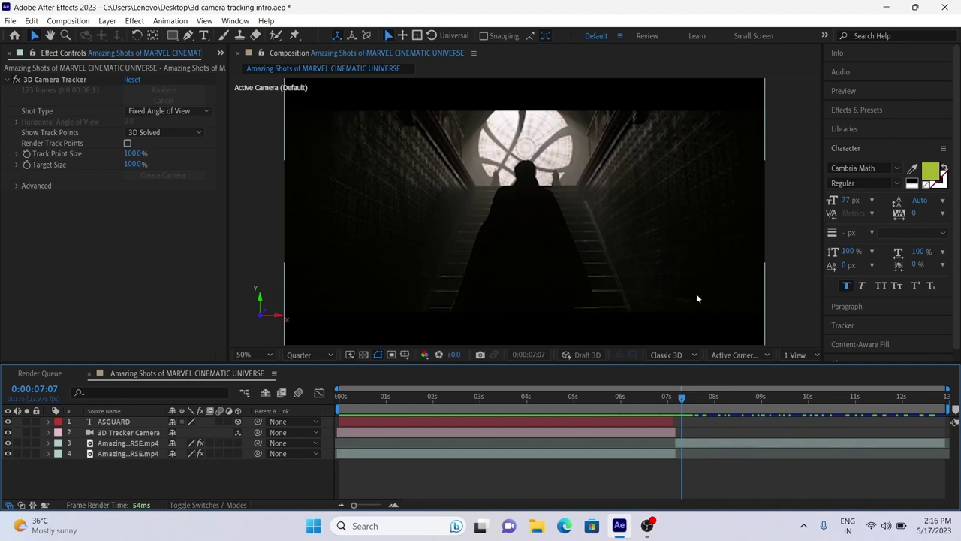
- Run the 3D Camera Tracker on the stairway footage layer and show its track points
left_click(859, 149)
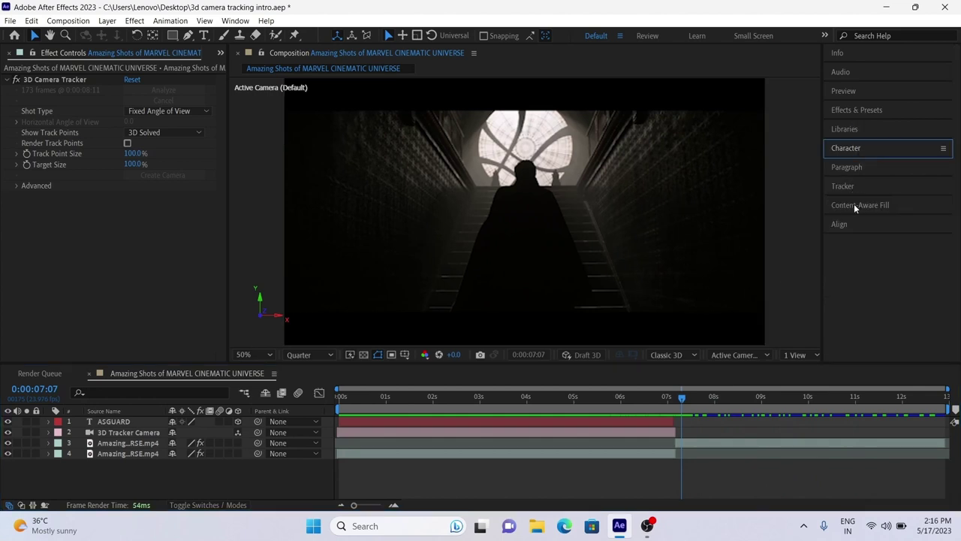
left_click(853, 186)
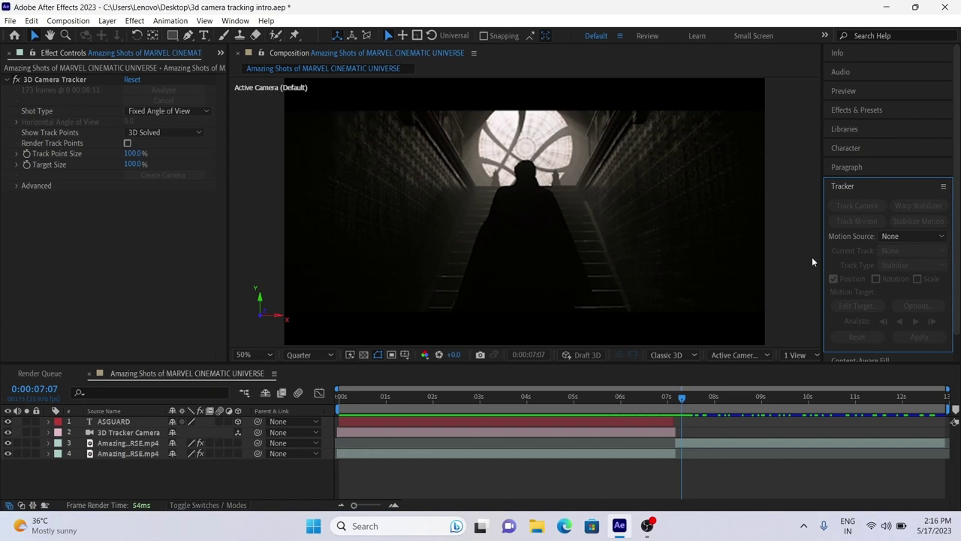
left_click(708, 443)
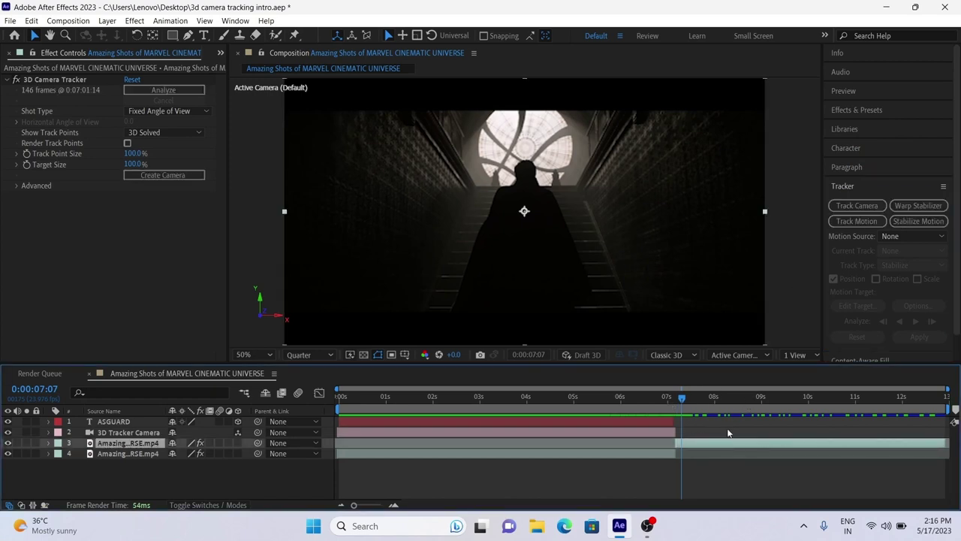
left_click(847, 212)
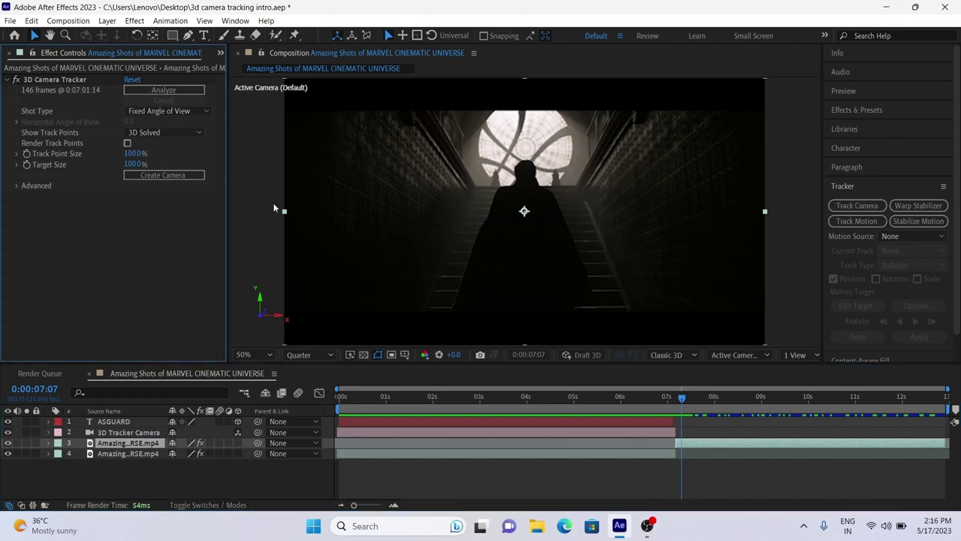
left_click(49, 80)
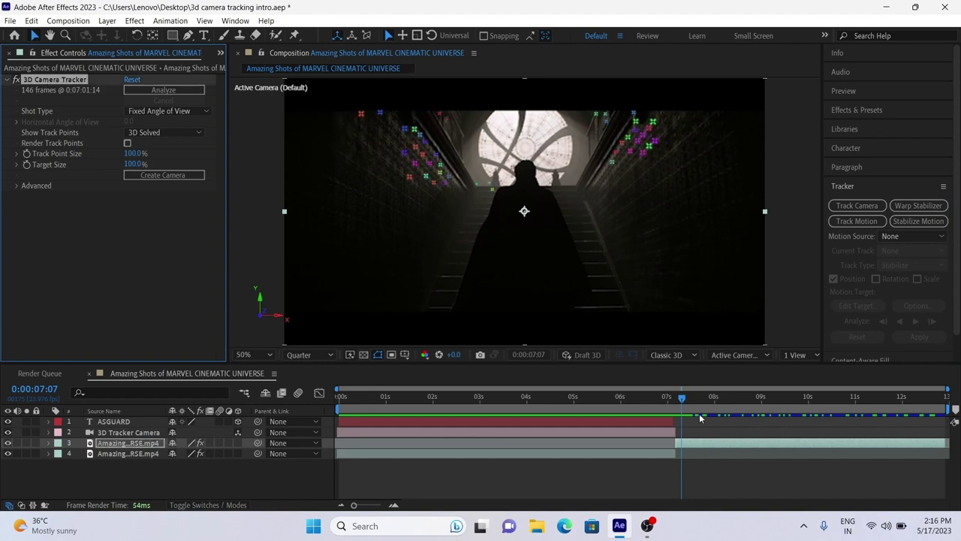
- Create a tracked solid and camera on the right stair wall, then select Track Solid 1
mouse_move(685, 400)
left_mouse_down()
mouse_move(792, 424)
mouse_move(714, 424)
mouse_move(769, 441)
left_mouse_up()
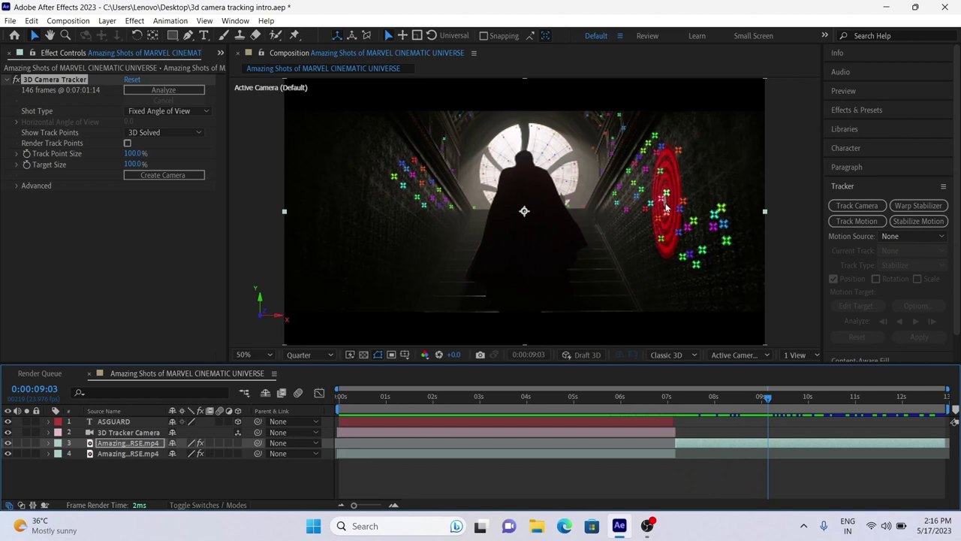
right_click(665, 208)
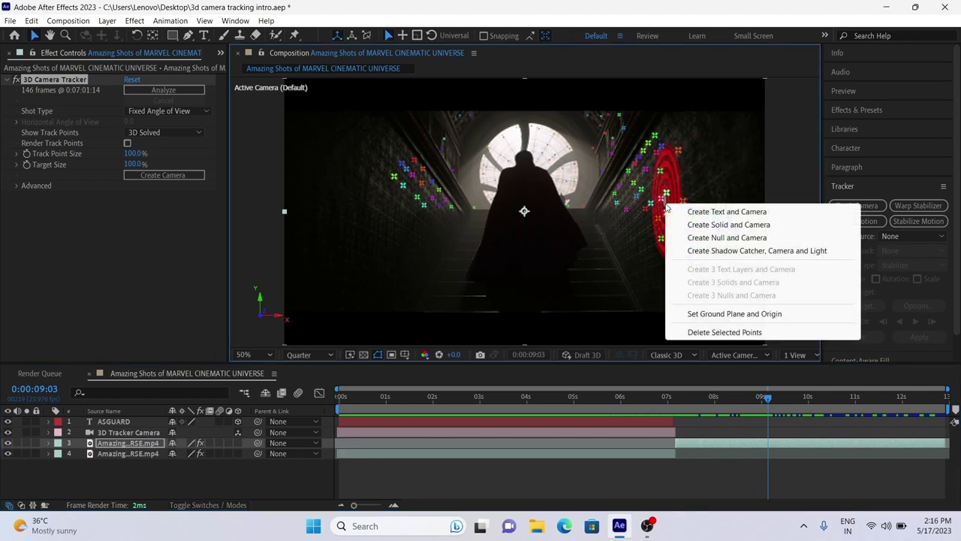
left_click(726, 224)
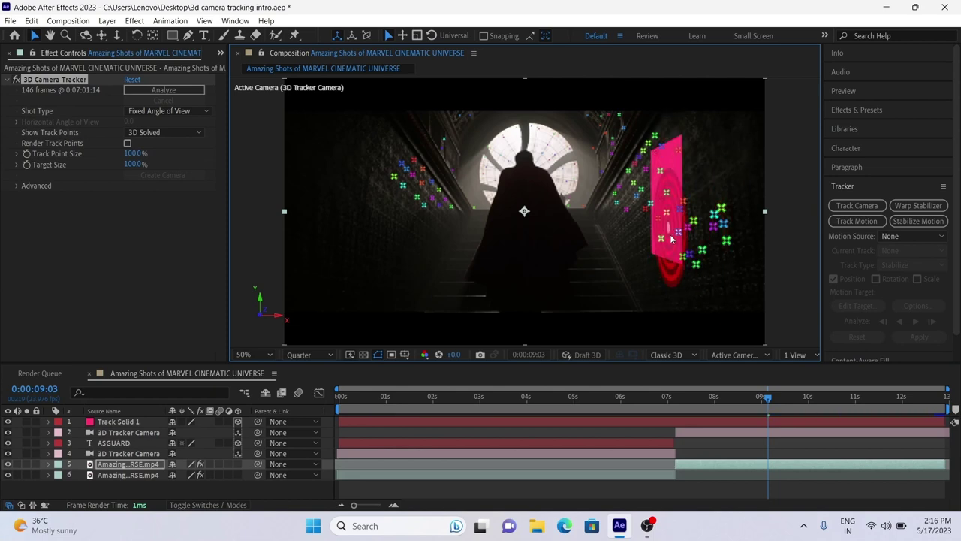
left_click(467, 421)
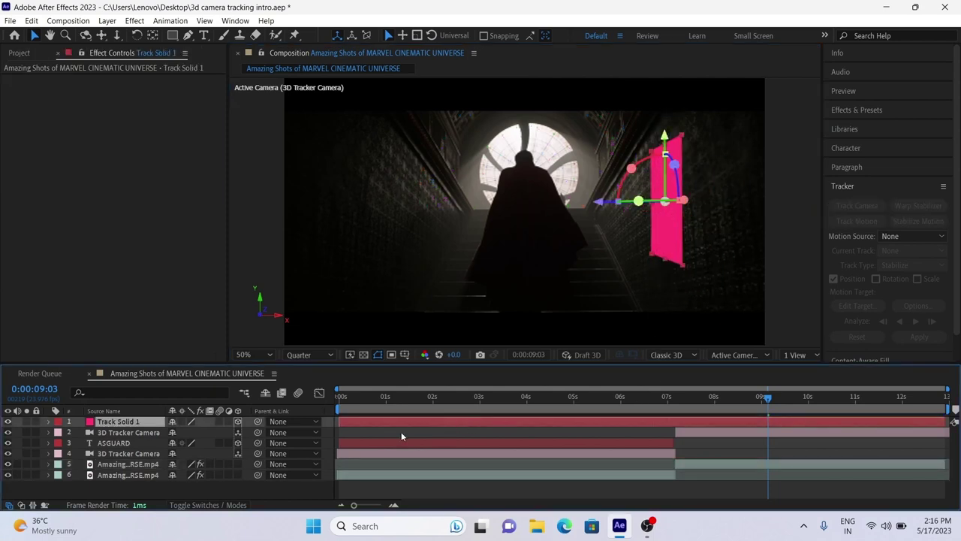
- Pre-compose Track Solid 1 into Track Solid 1 Comp 1 with the default name
right_click(141, 423)
left_click(188, 346)
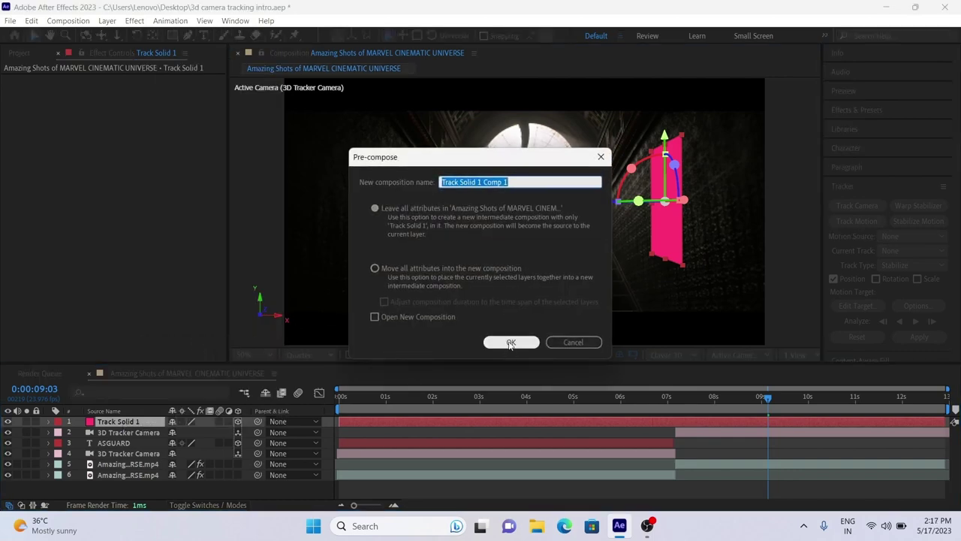
left_click(510, 343)
- Delete the pink solid inside Track Solid 1 Comp 1 and reopen the precomp from the Project panel
double_click(123, 421)
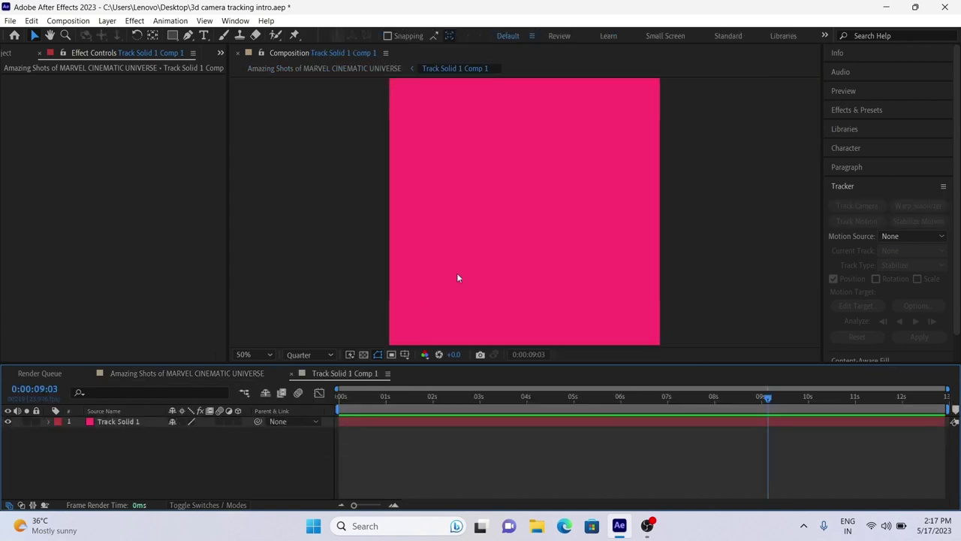
left_click(148, 422)
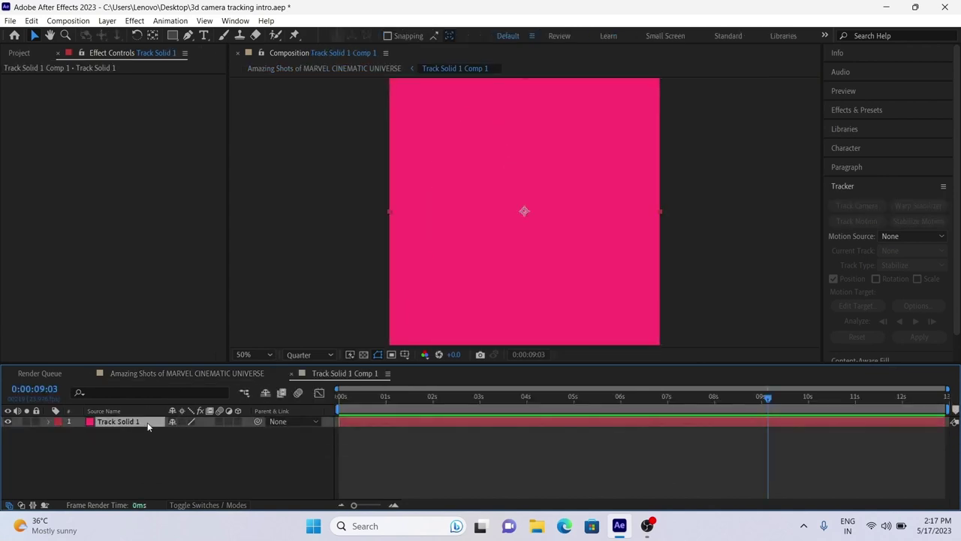
key("Delete")
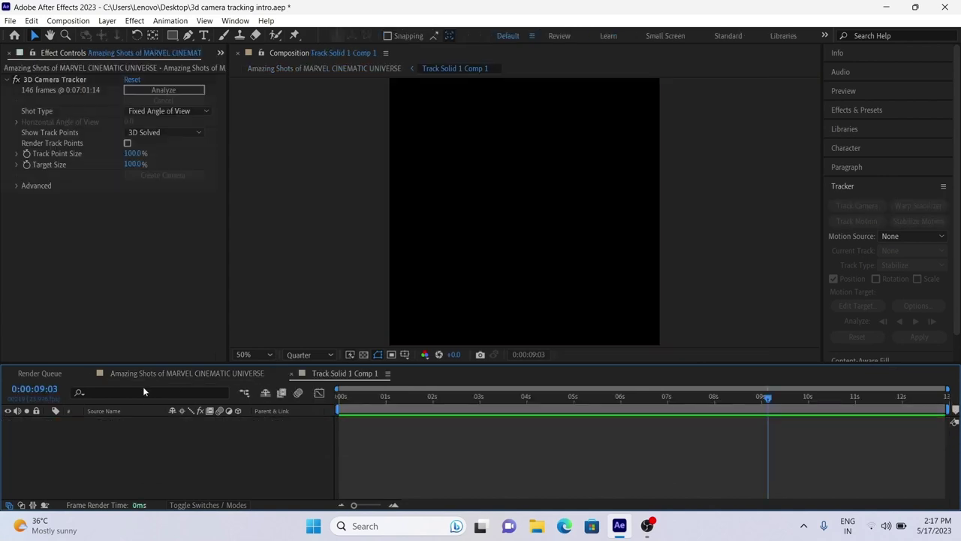
left_click(220, 52)
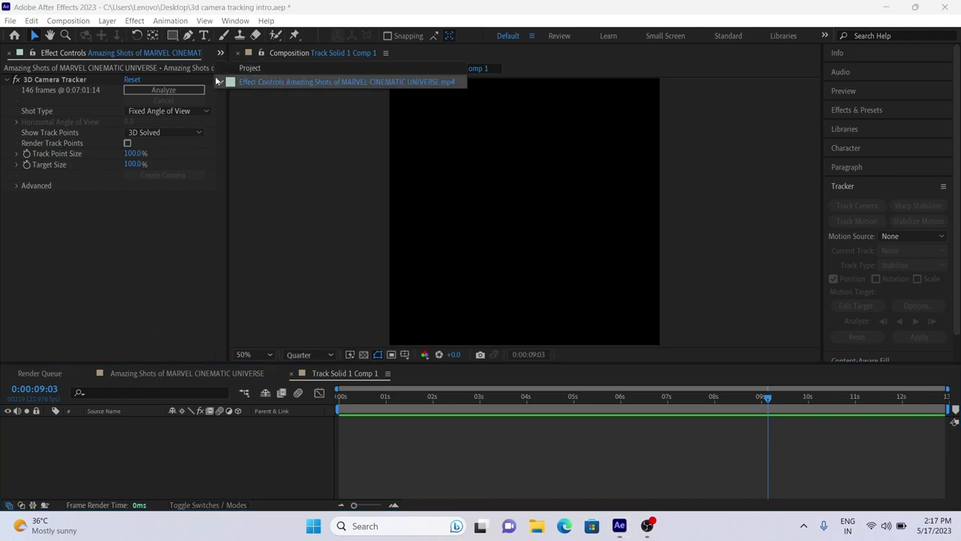
left_click(223, 66)
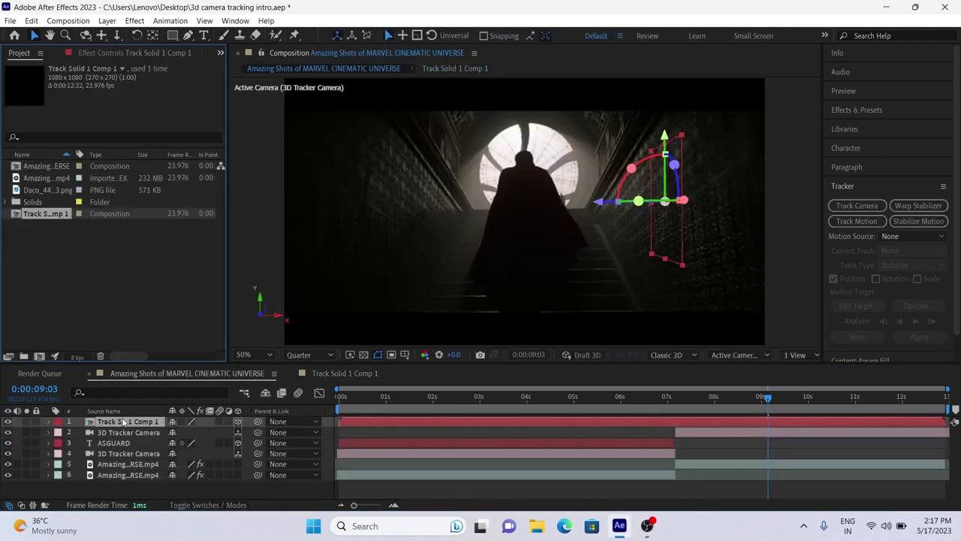
double_click(124, 423)
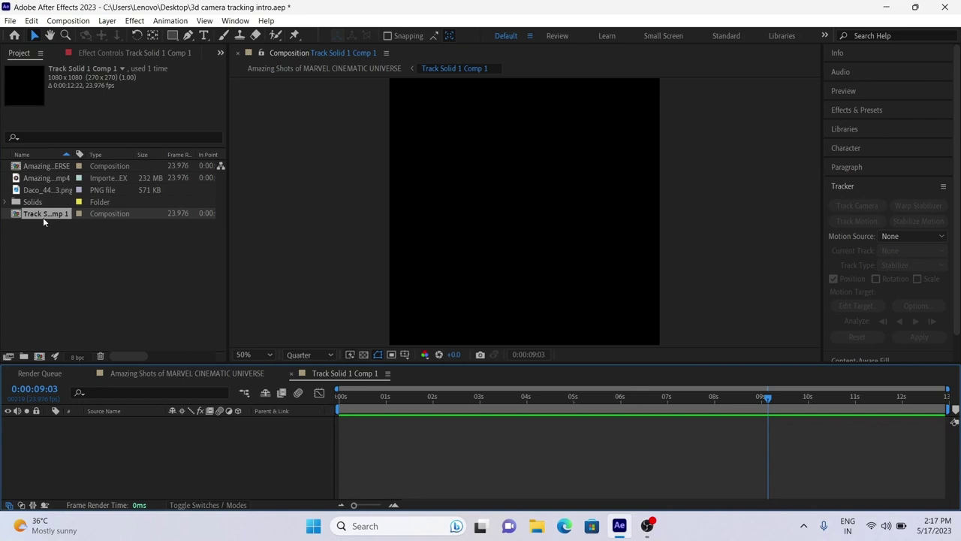
- Place Daco_4409933.png in the precomp and scale it to 121% at 0:00:11:18
mouse_move(47, 190)
left_mouse_down()
mouse_move(58, 467)
mouse_move(247, 474)
left_mouse_up()
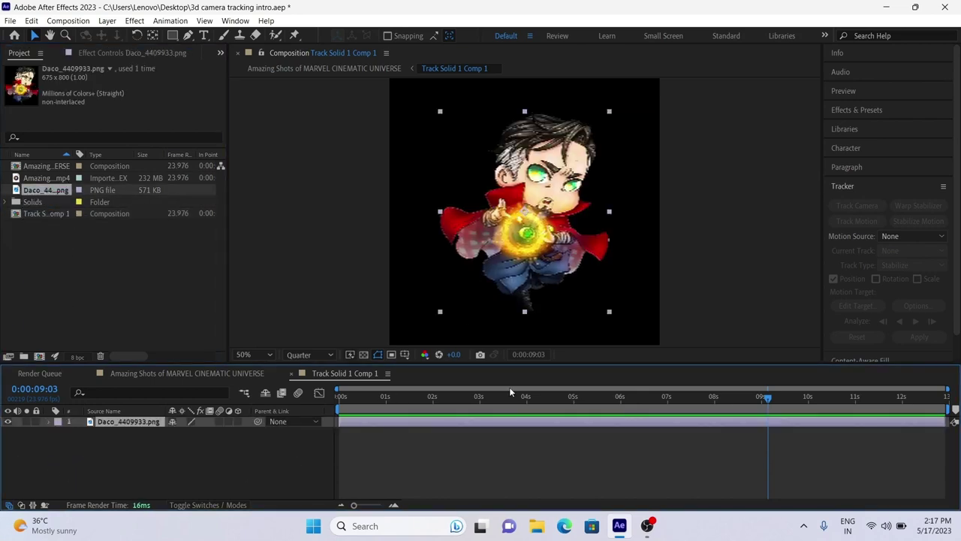
left_click_drag(772, 409, 892, 437)
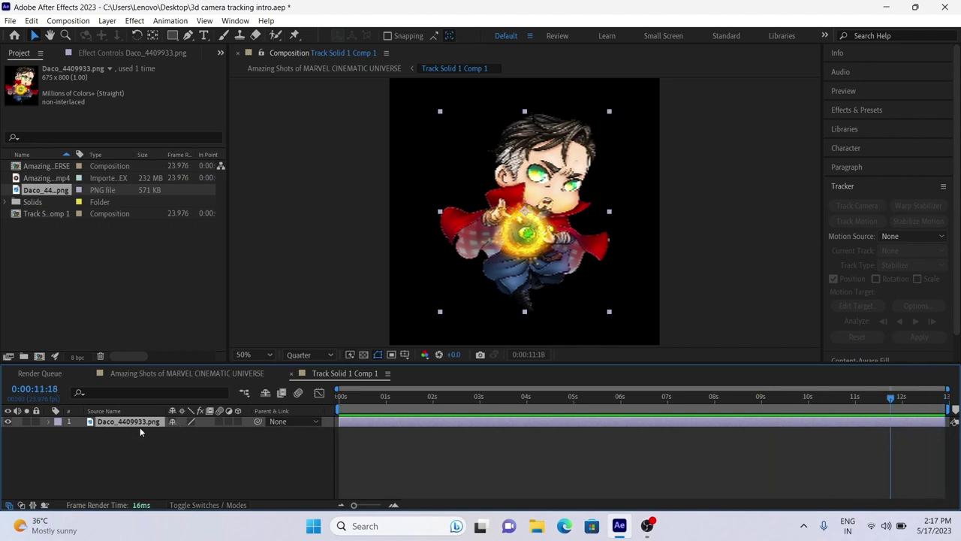
key("s")
left_click_drag(203, 433, 203, 475)
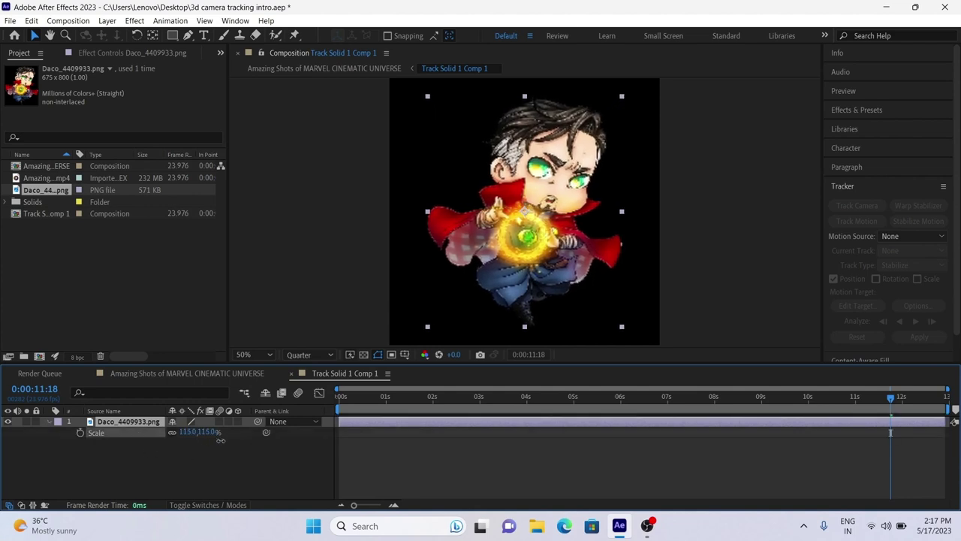
left_click(202, 474)
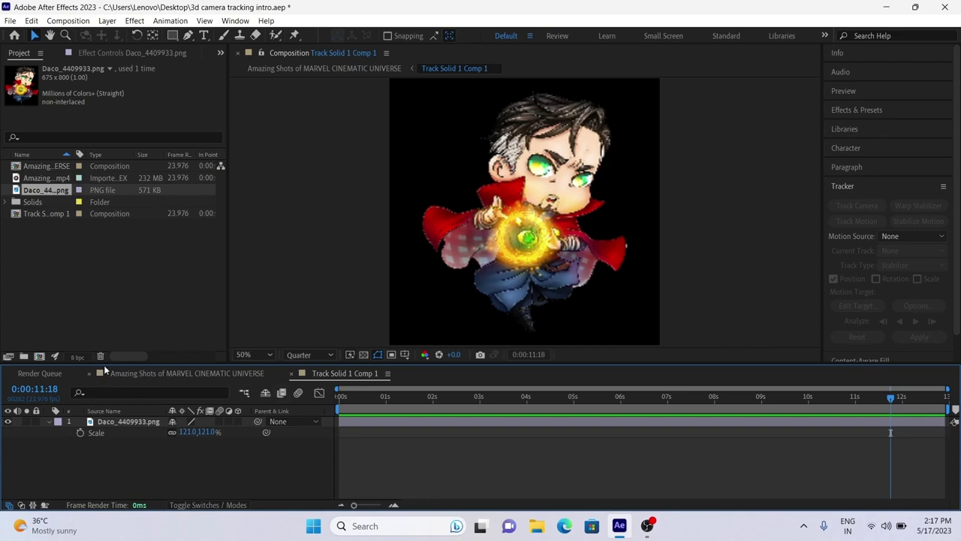
left_click(187, 373)
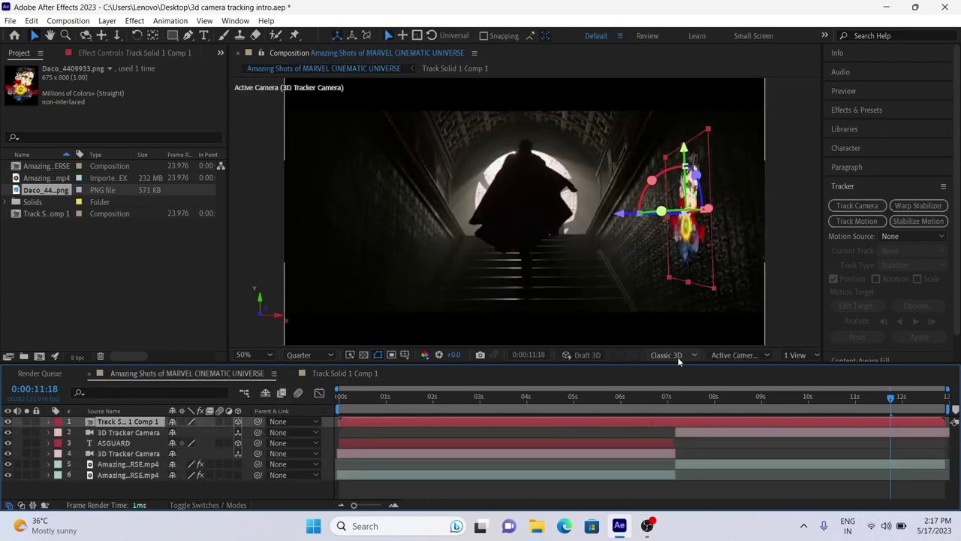
left_click_drag(891, 404, 674, 463)
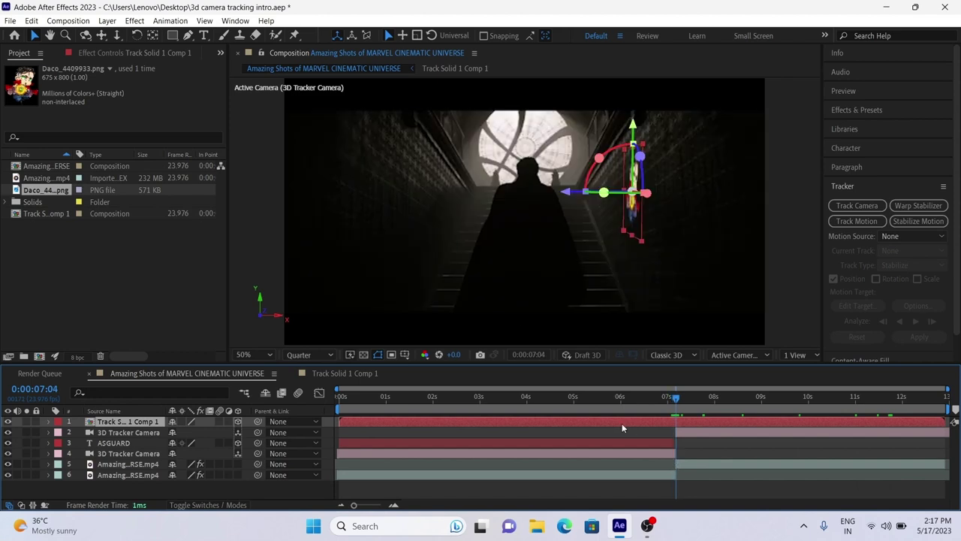
key("ctrl+d")
left_click(634, 432)
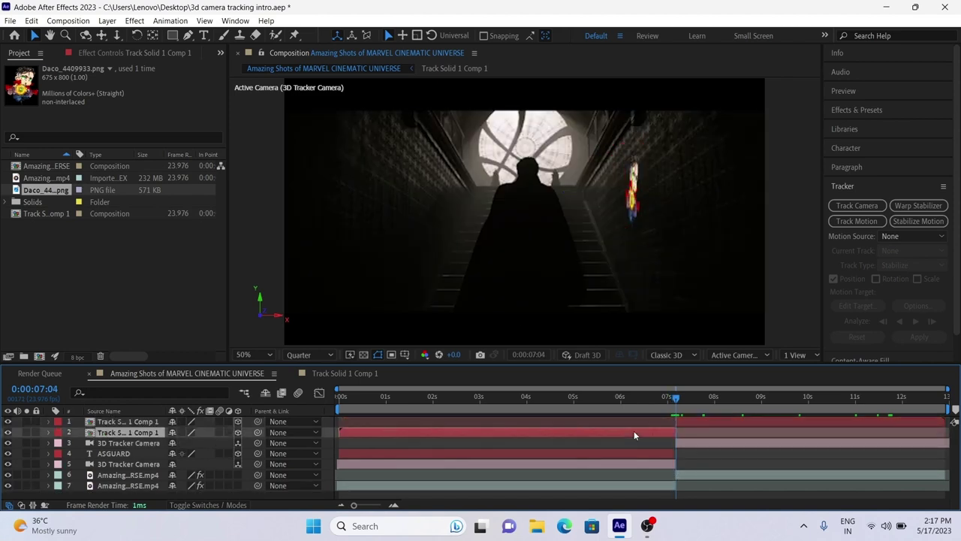
key("Delete")
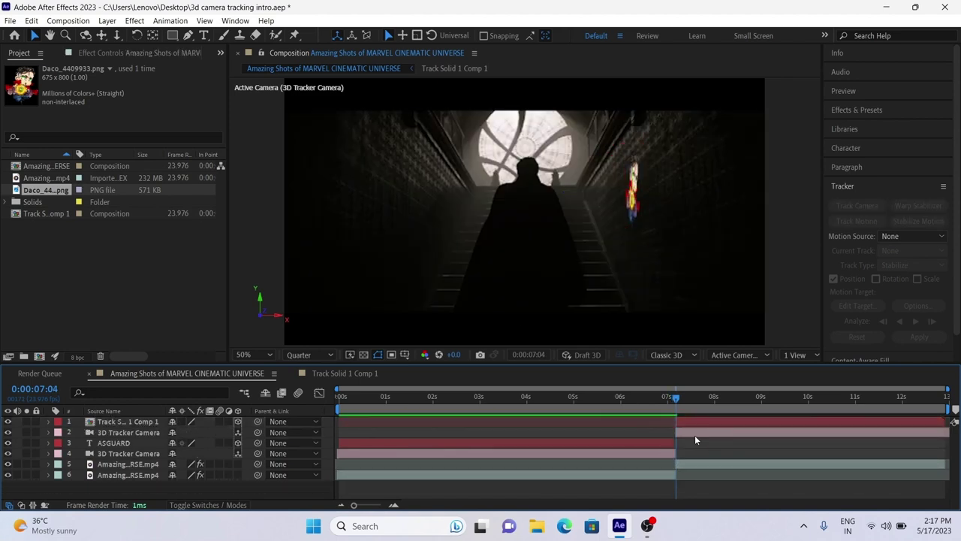
mouse_move(678, 402)
left_mouse_down()
mouse_move(937, 509)
mouse_move(676, 492)
left_mouse_up()
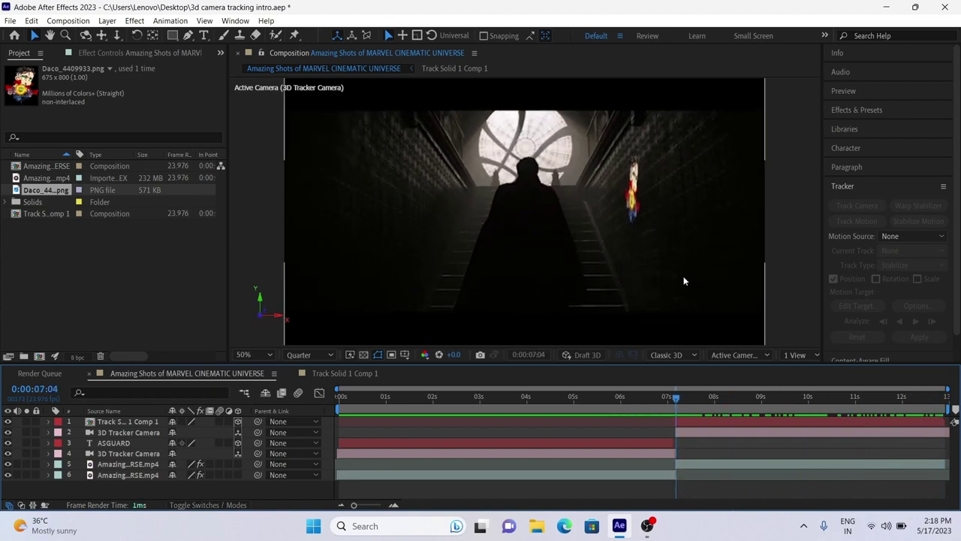
- Create a tracked text layer from the left-wall track points at 0:00:09:00
left_click(252, 464)
left_click(68, 85)
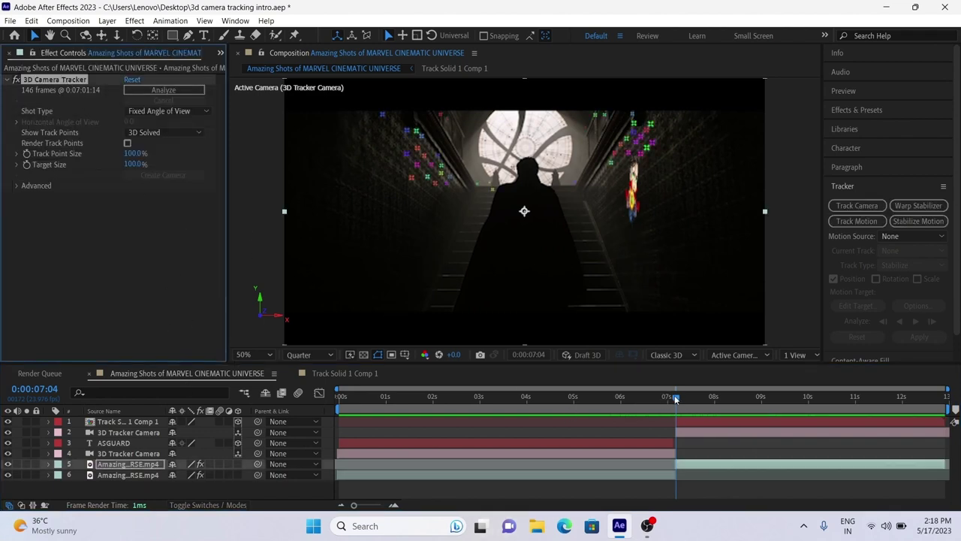
left_click_drag(675, 399, 760, 425)
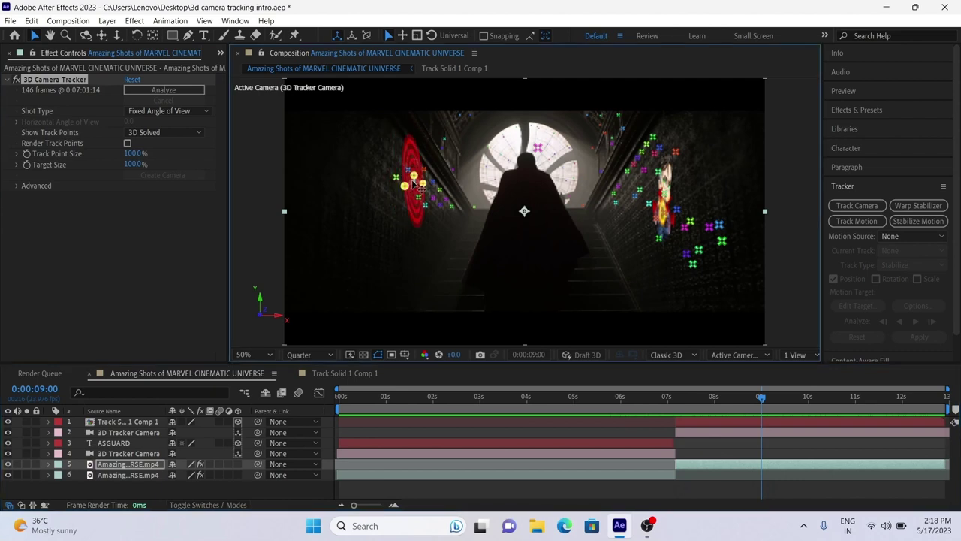
right_click(411, 180)
left_click(455, 190)
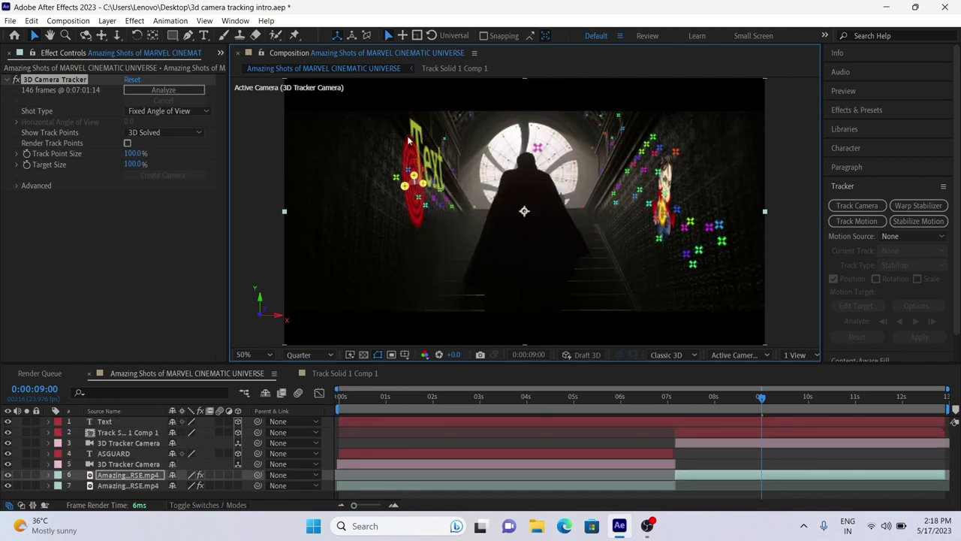
left_click(204, 36)
- Replace the placeholder wording with 'kill' and check its tracking later in the stairway shot
left_click(444, 192)
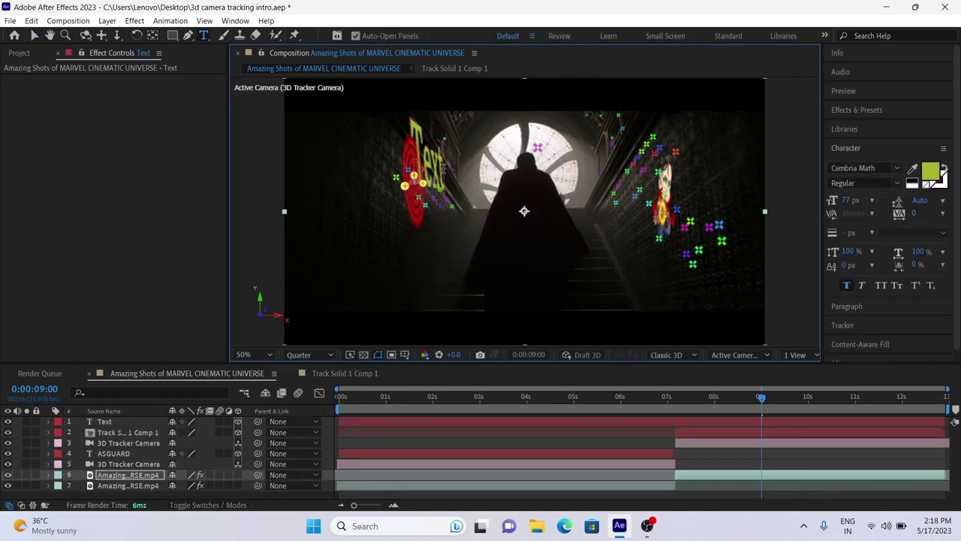
key("BackSpace")
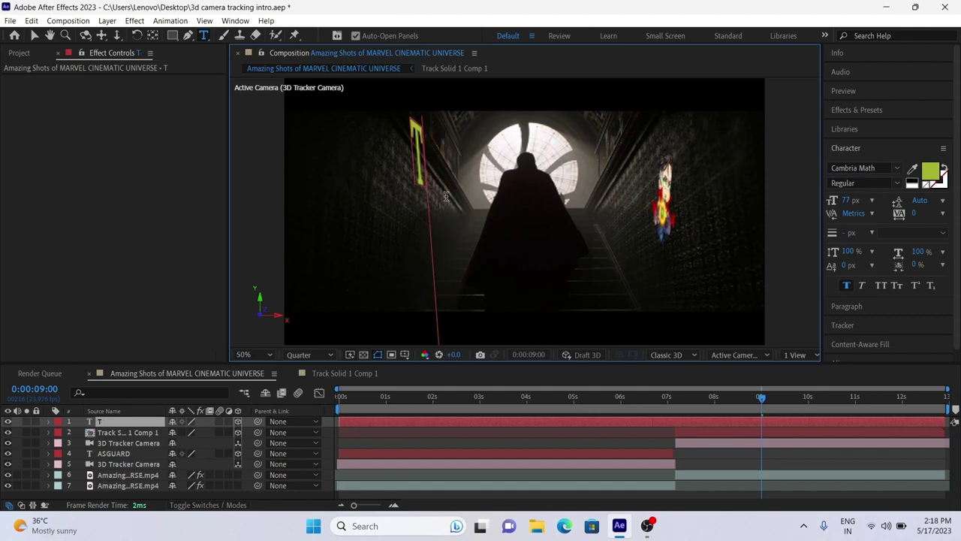
type("kill")
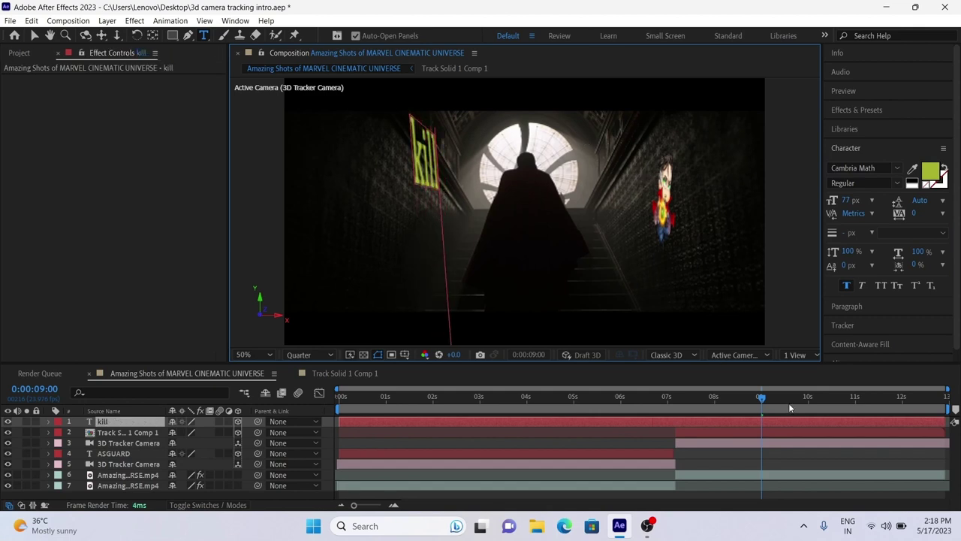
left_click(34, 35)
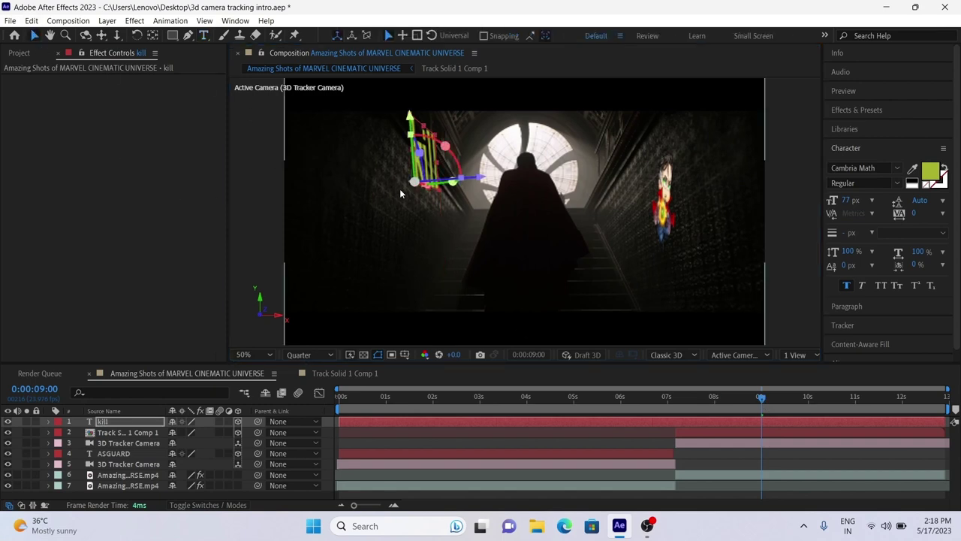
left_click(280, 494)
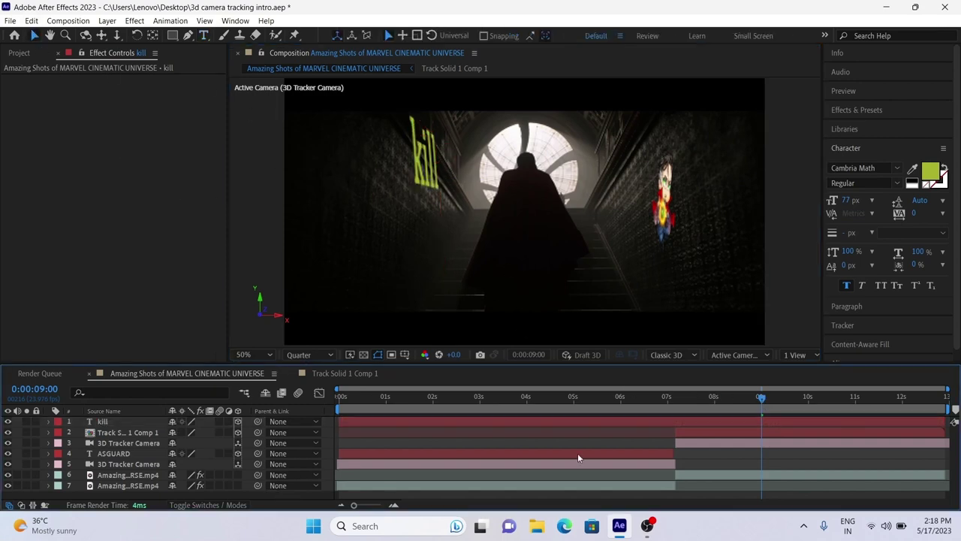
mouse_move(758, 412)
left_mouse_down()
mouse_move(883, 409)
mouse_move(676, 415)
left_mouse_up()
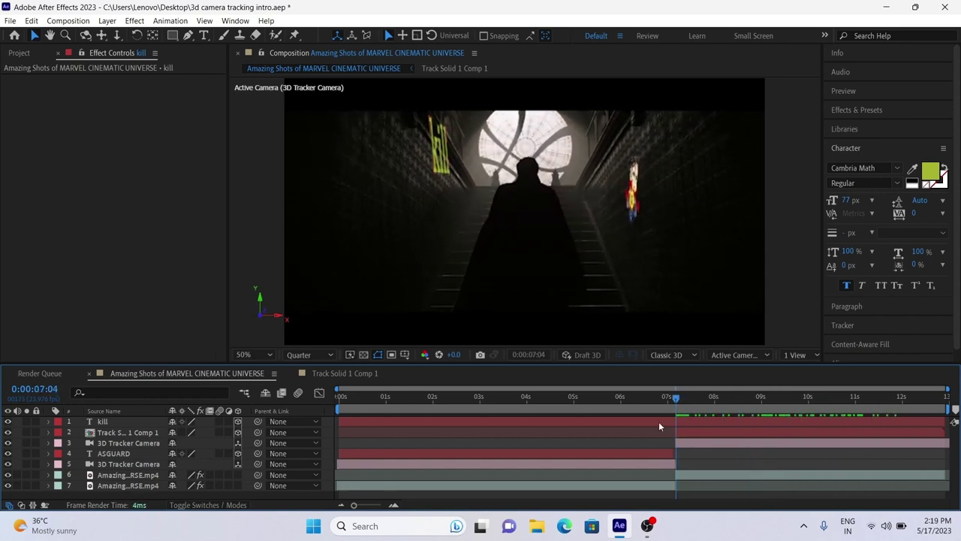
- Duplicate the kill text layer, delete the original so only kill 2 remains, and return the playhead to the start
left_click(657, 422)
key("ctrl+d")
left_click(661, 429)
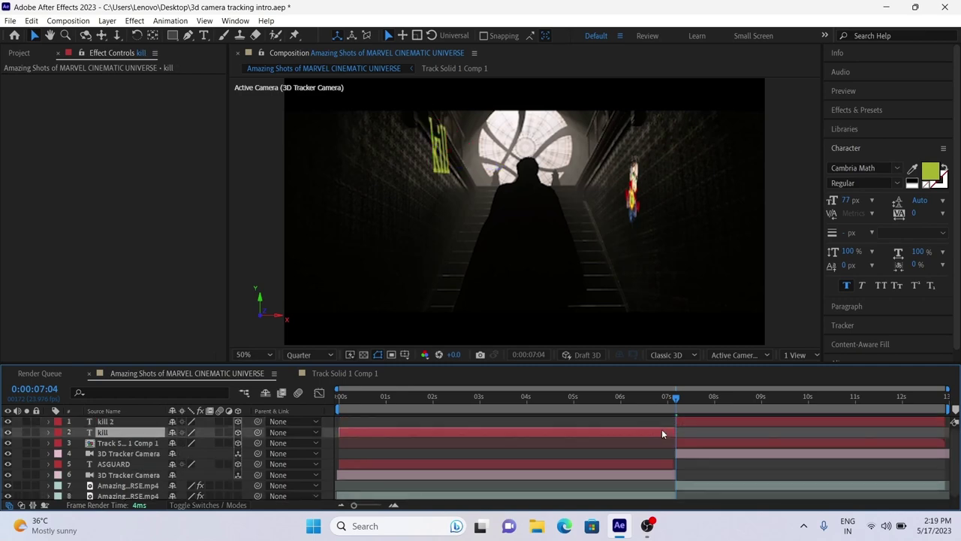
key("Delete")
mouse_move(674, 402)
left_mouse_down()
mouse_move(427, 465)
mouse_move(326, 459)
left_mouse_up()
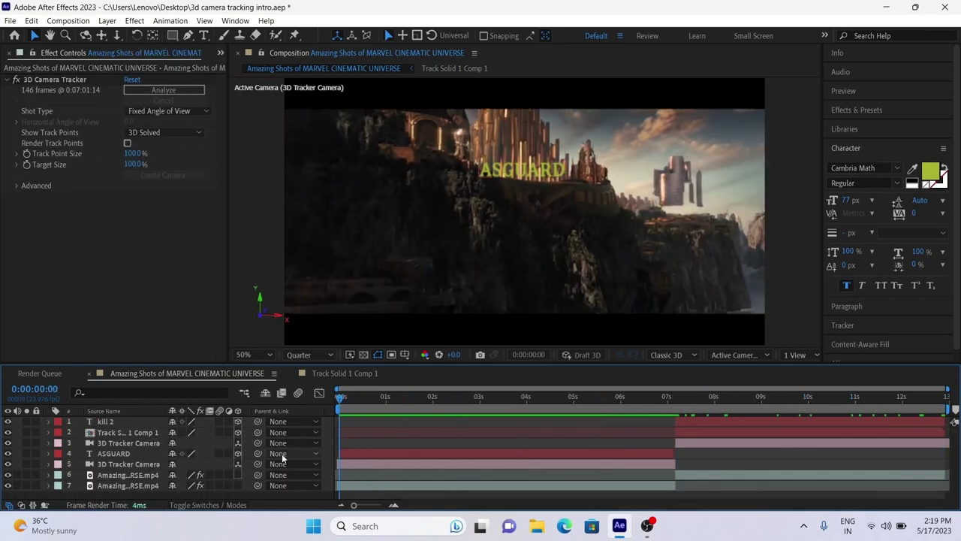